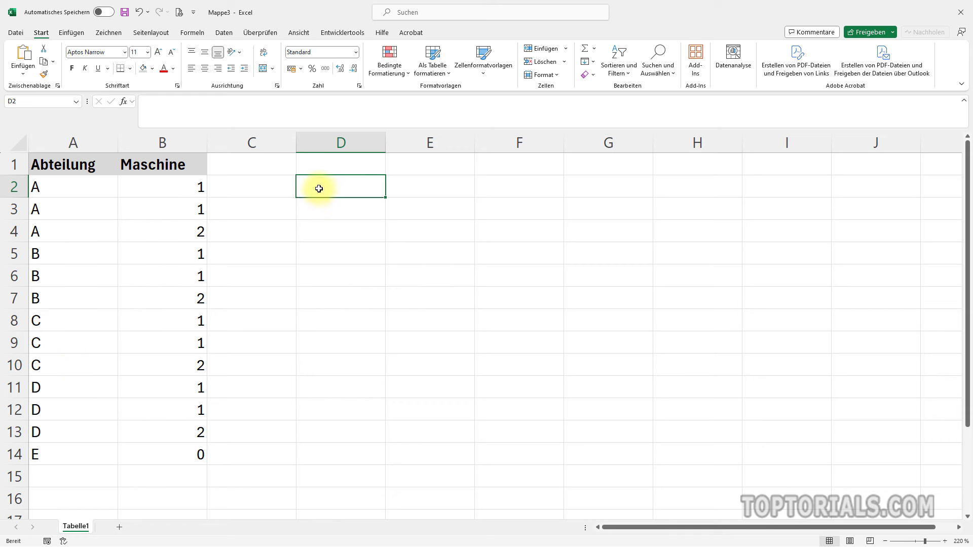
Enter =EINDEUTIG(A2:A14) in D2 to spill departments A through E down D2:D6.
type("=")
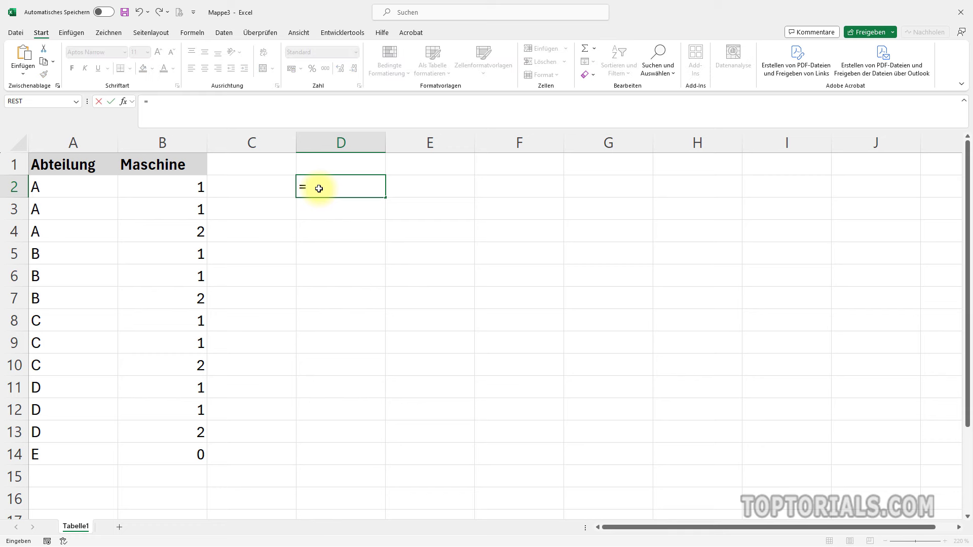
type("ein")
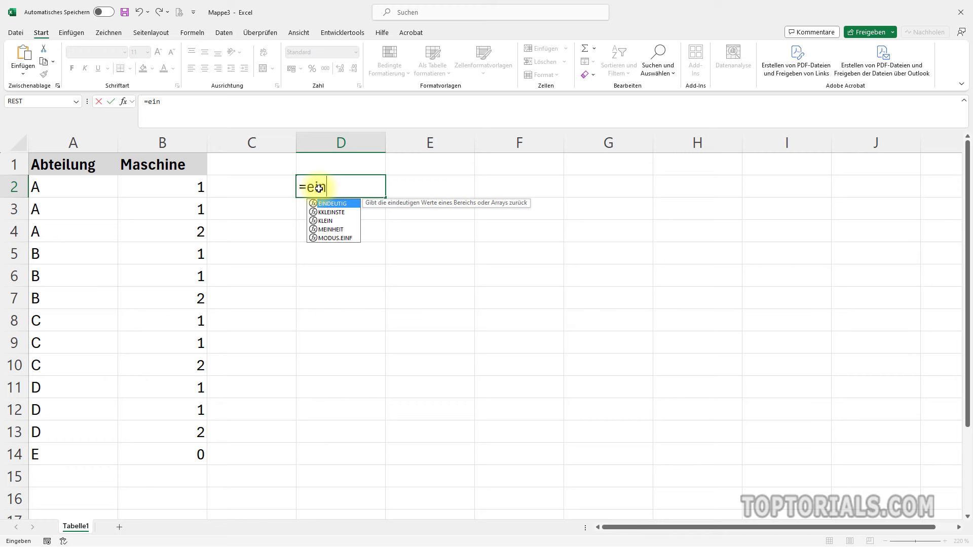
key("Tab")
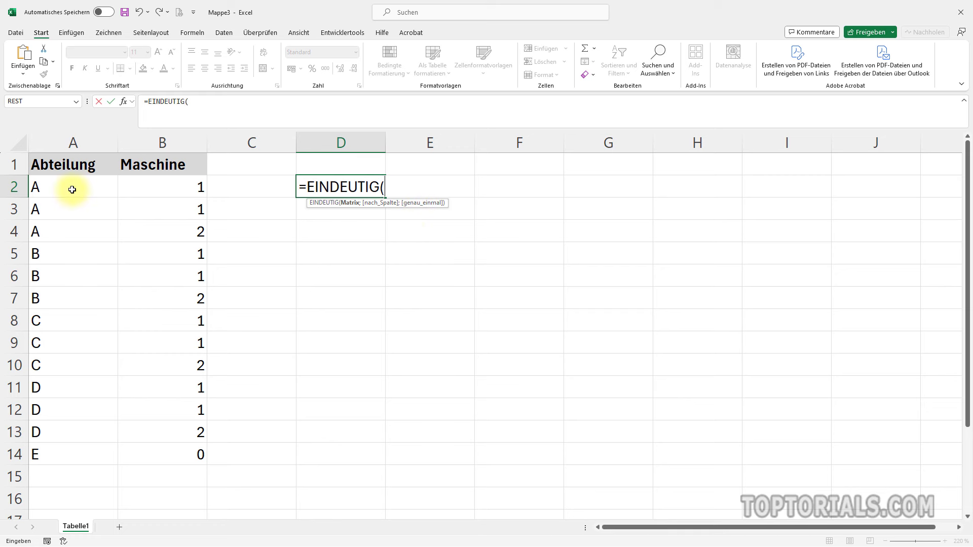
left_click_drag(71, 188, 67, 456)
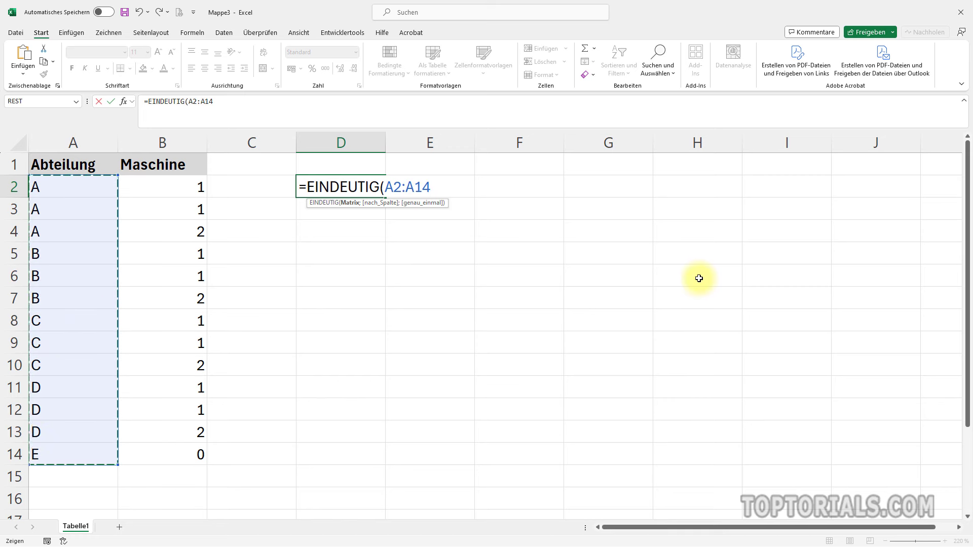
type(")")
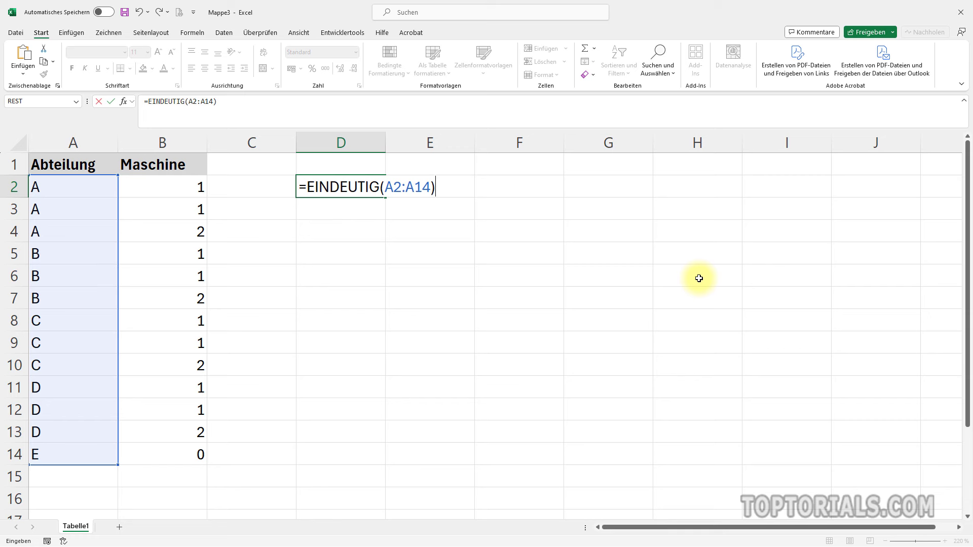
key("Return")
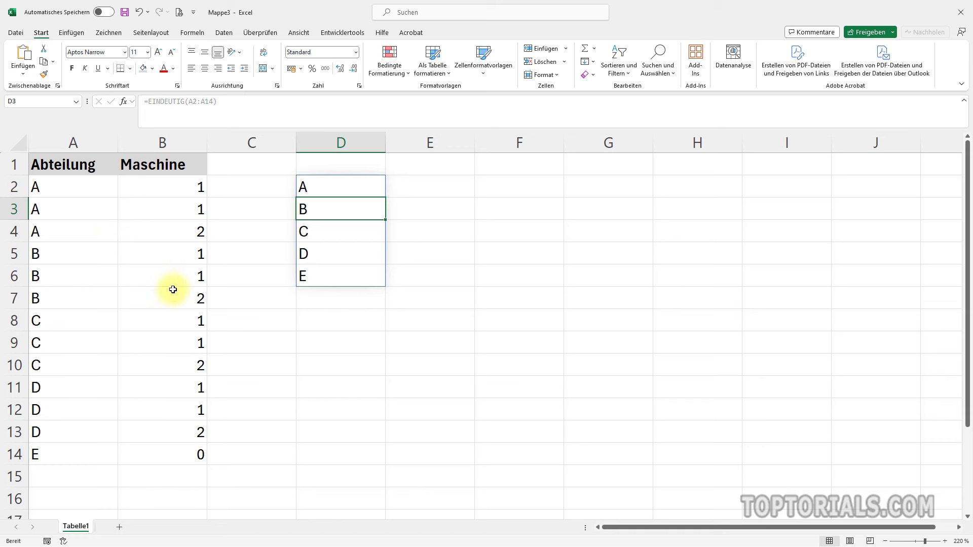
Change D2's formula to =EINDEUTIG(A2:B14) and review the nine spilled department–machine pairs in D2:E10.
left_click(300, 189)
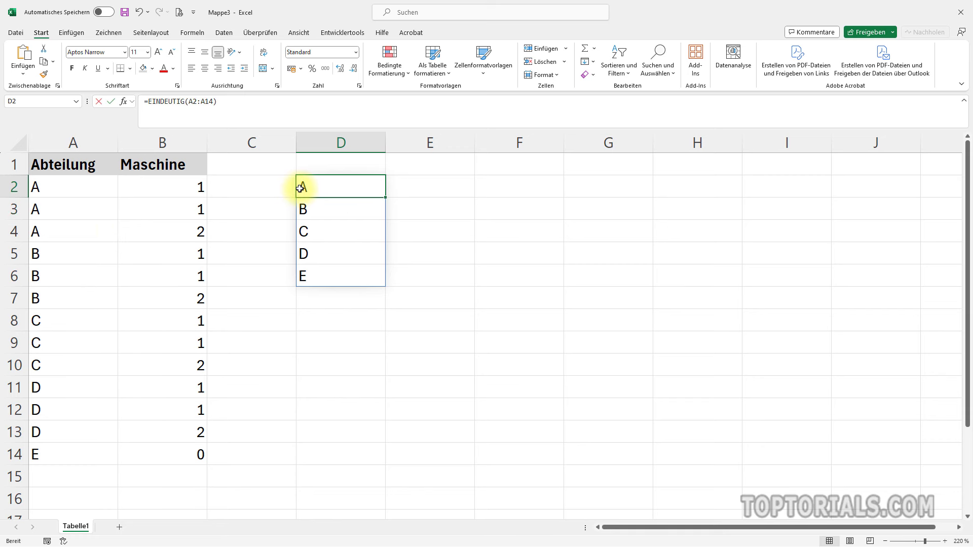
double_click(300, 189)
left_click_drag(385, 186, 430, 186)
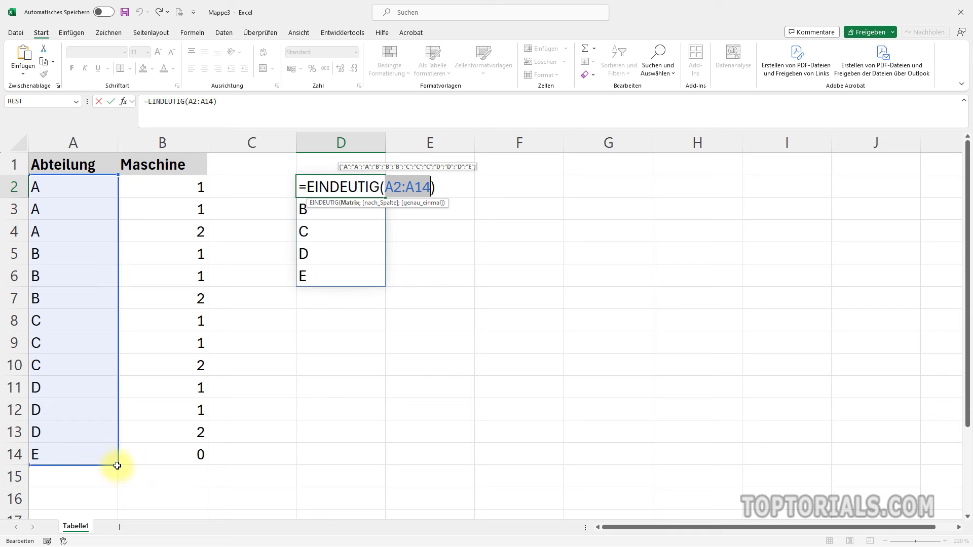
left_click_drag(117, 465, 178, 459)
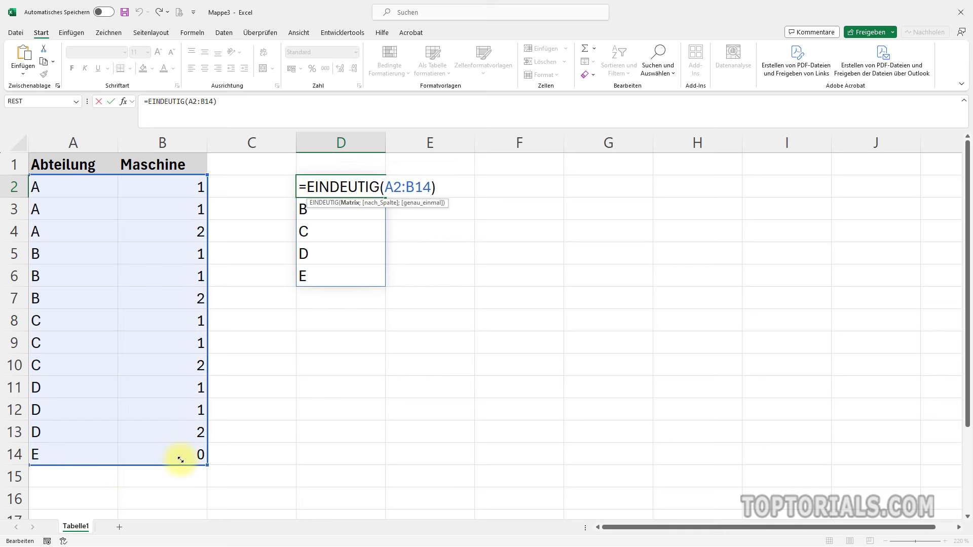
key("Return")
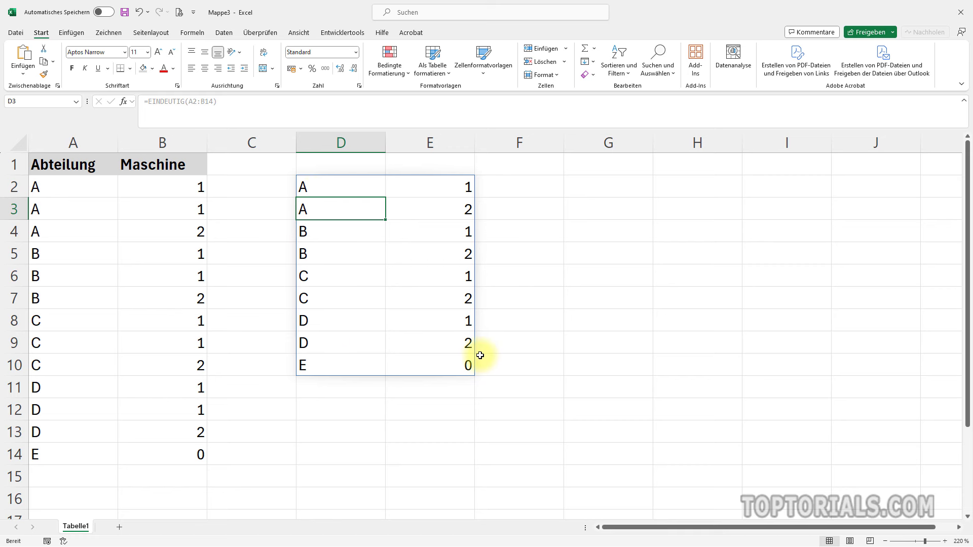
left_click_drag(317, 185, 437, 180)
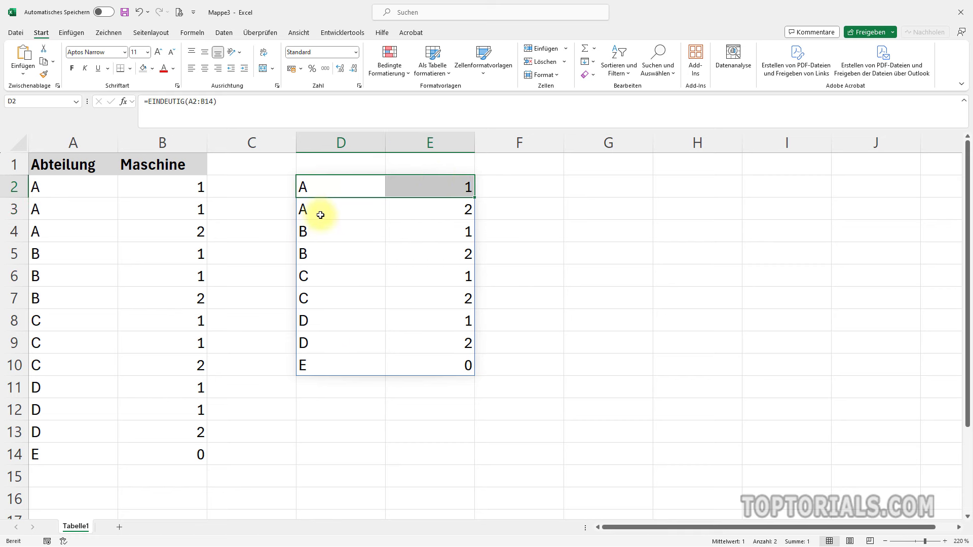
left_click_drag(320, 215, 420, 208)
left_click_drag(341, 232, 390, 242)
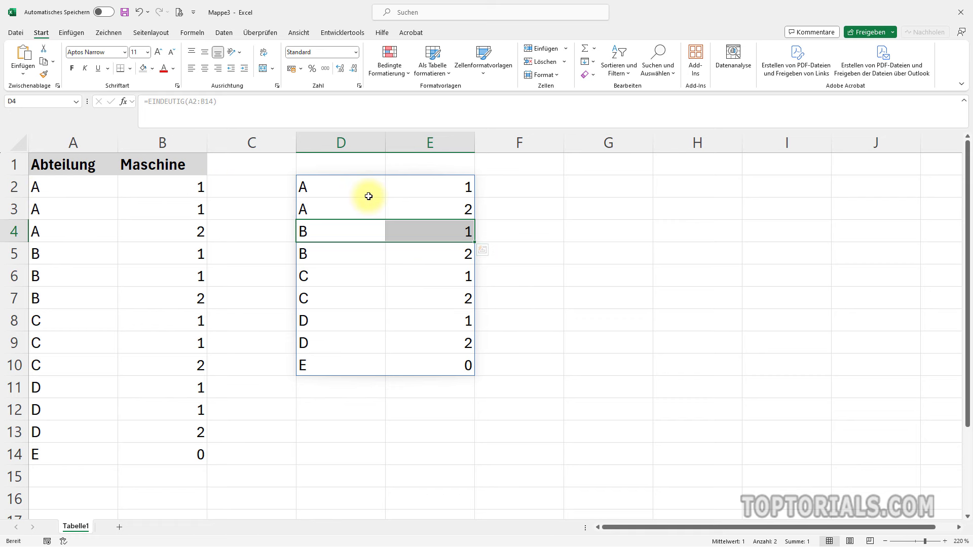
Edit D2 to =EINDEUTIG(A2:A14;;WAHR) so only department E, occurring once, remains.
left_click(334, 189)
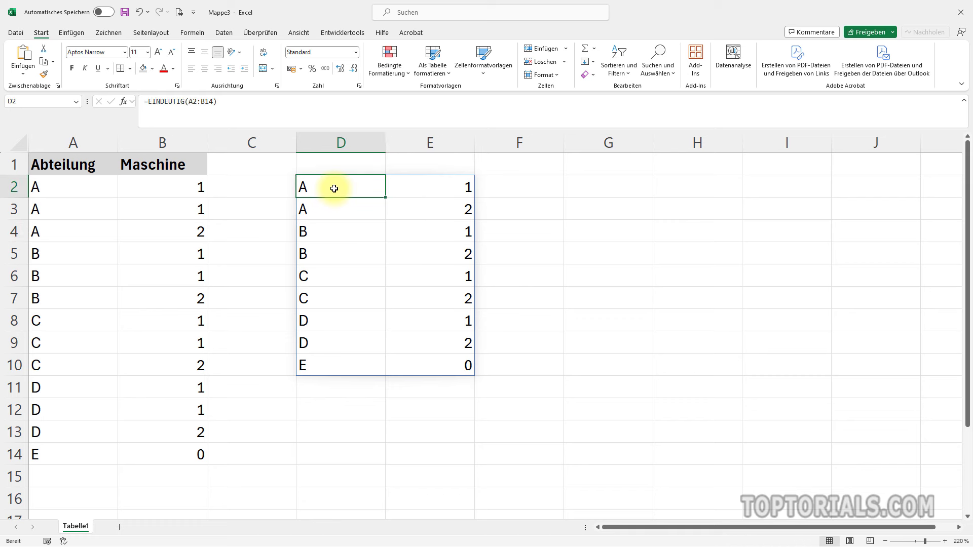
double_click(334, 189)
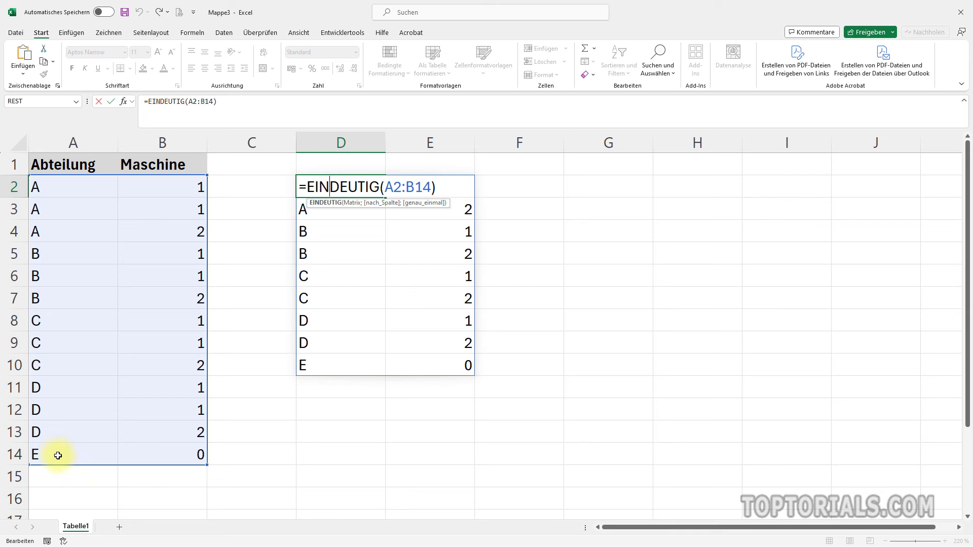
left_click(431, 189)
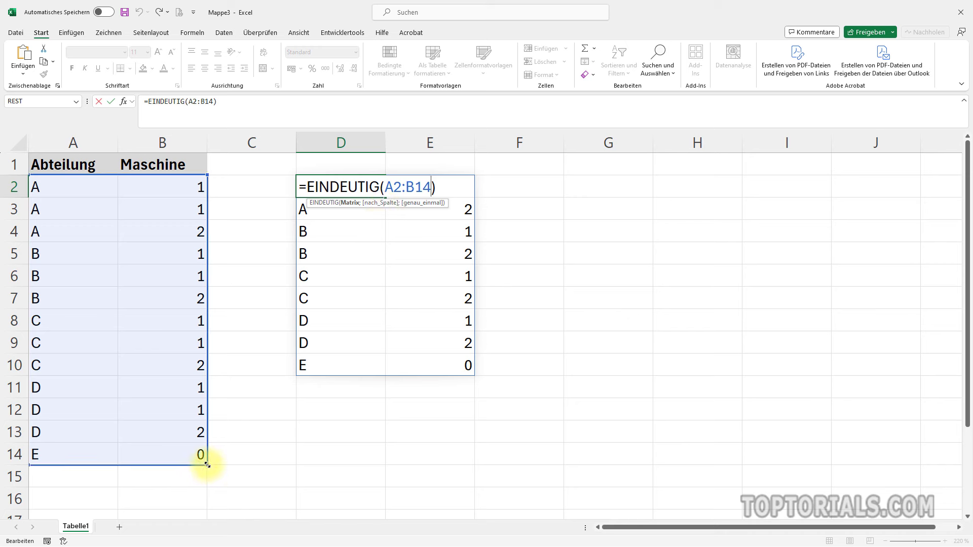
left_click_drag(202, 464, 125, 471)
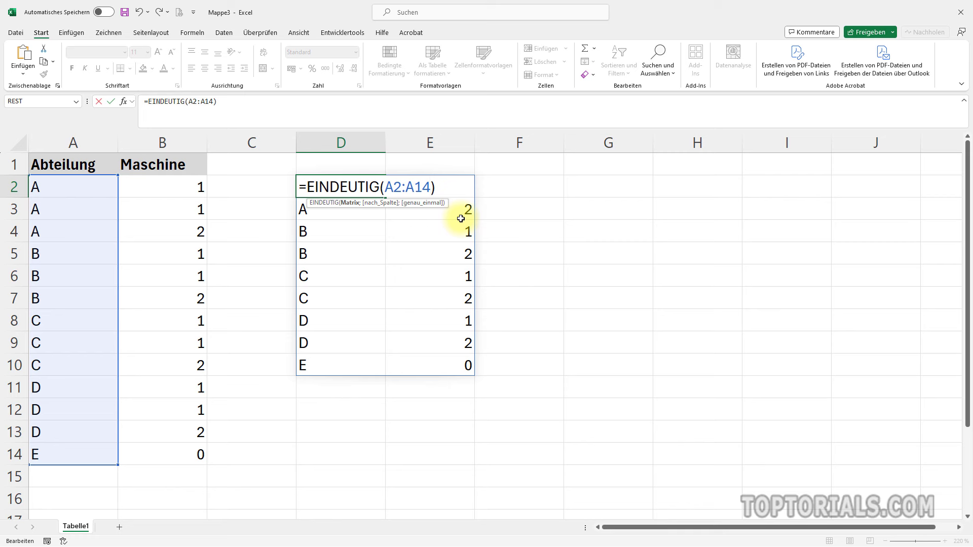
type(";")
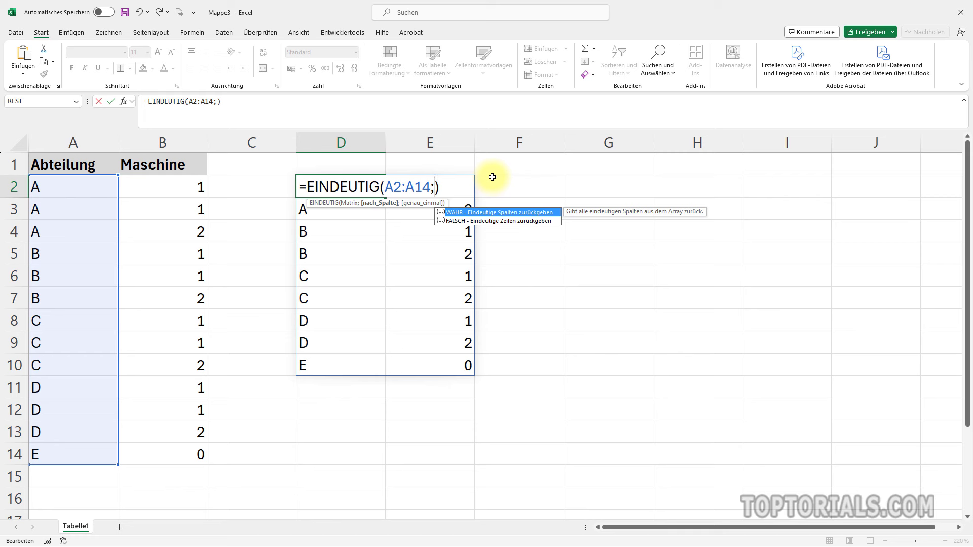
type(";")
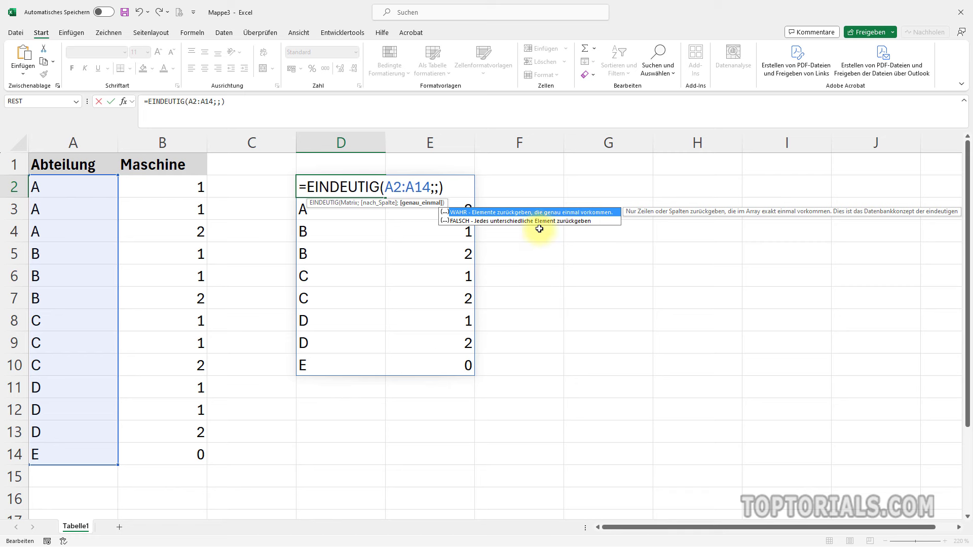
double_click(499, 212)
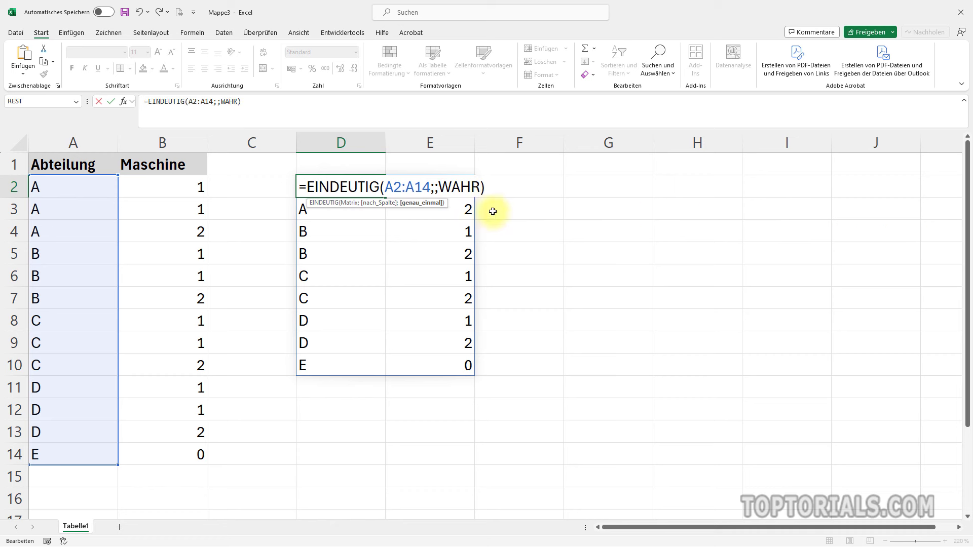
key("Return")
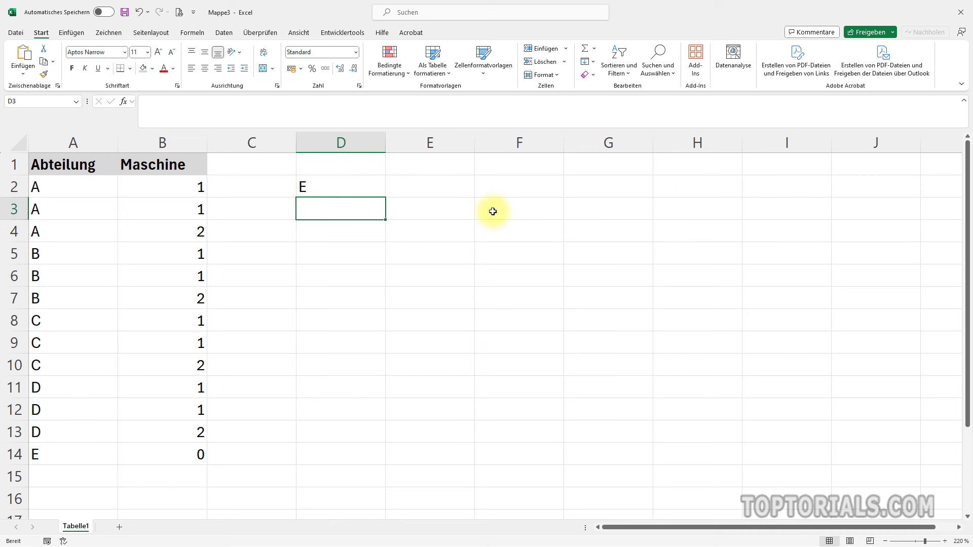
Change D2 to =EINDEUTIG(A2:B14;;WAHR), spilling the once-only pairs A 2, B 2, C 2, D 2, E 0.
double_click(323, 187)
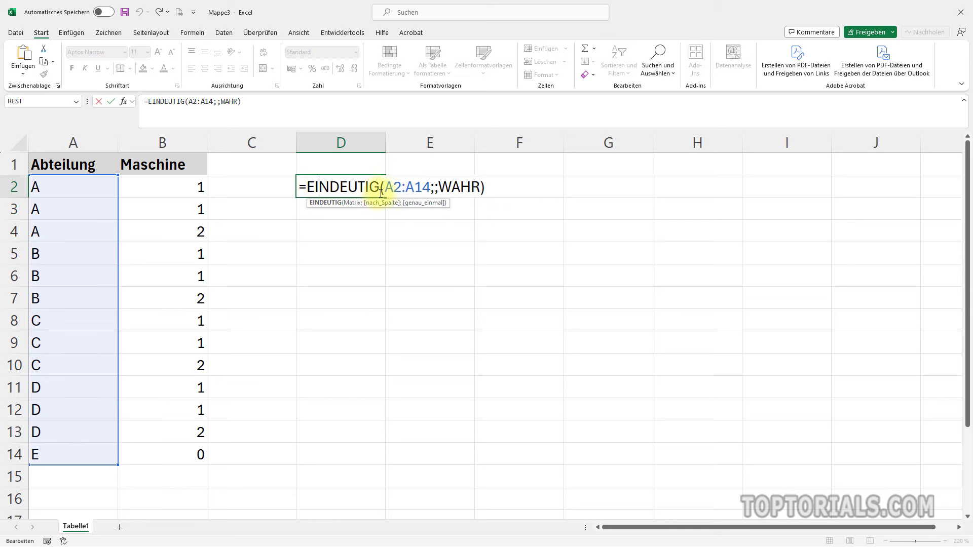
left_click_drag(384, 192, 431, 187)
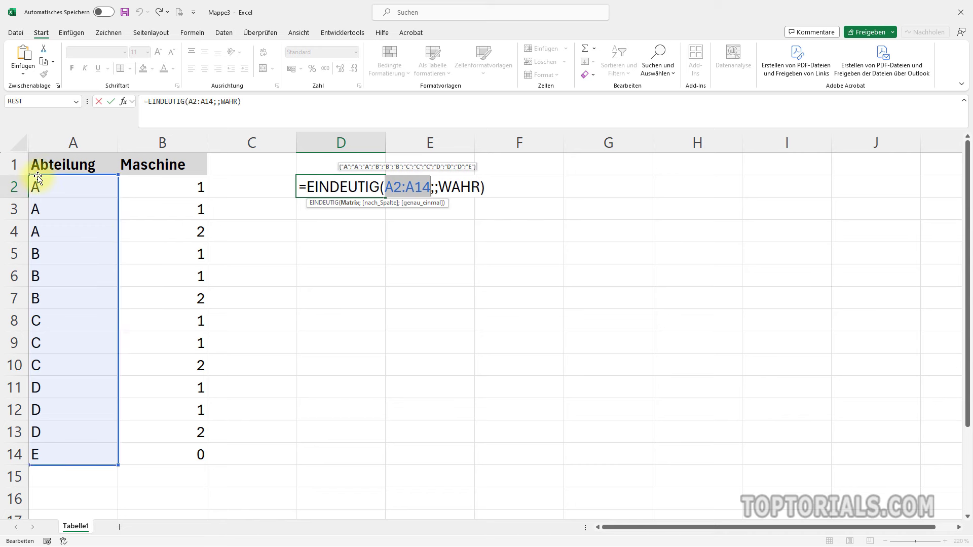
mouse_move(41, 186)
left_mouse_down()
mouse_move(142, 376)
mouse_move(148, 450)
left_mouse_up()
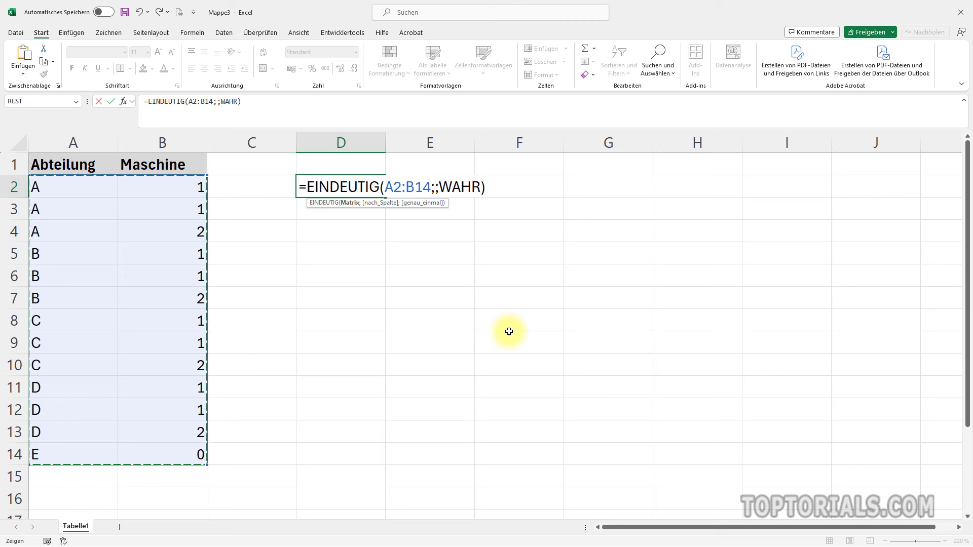
key("Return")
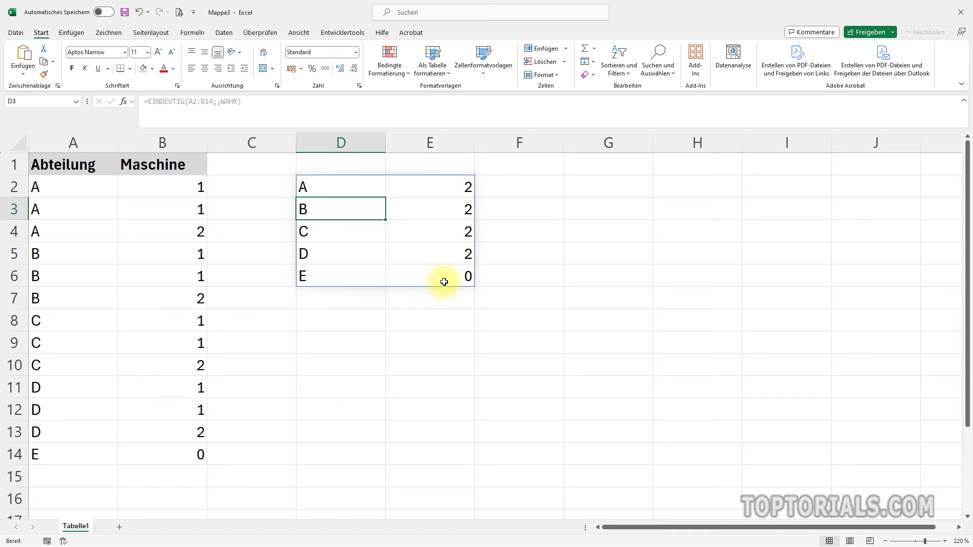
Reopen the D2 formula to inspect its arguments, then leave it unchanged.
double_click(321, 189)
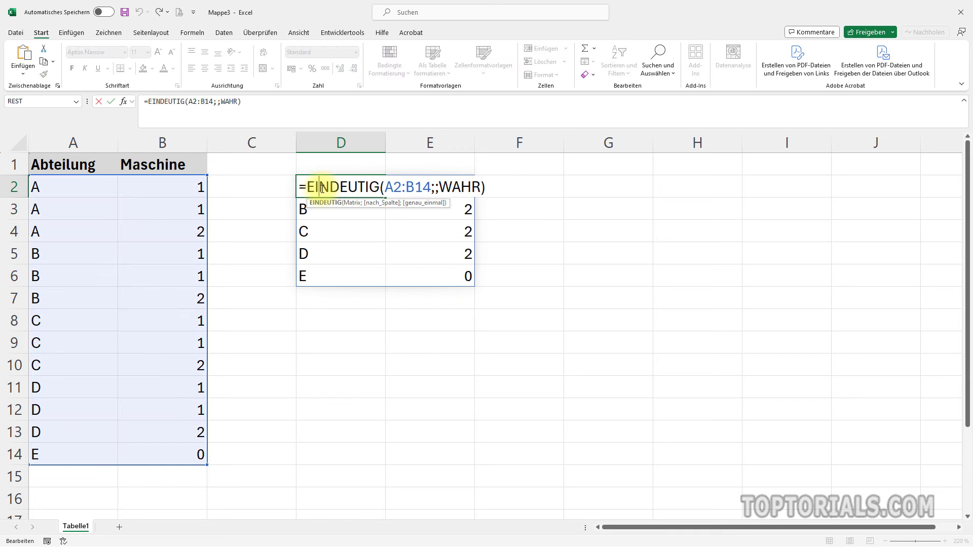
left_click(434, 186)
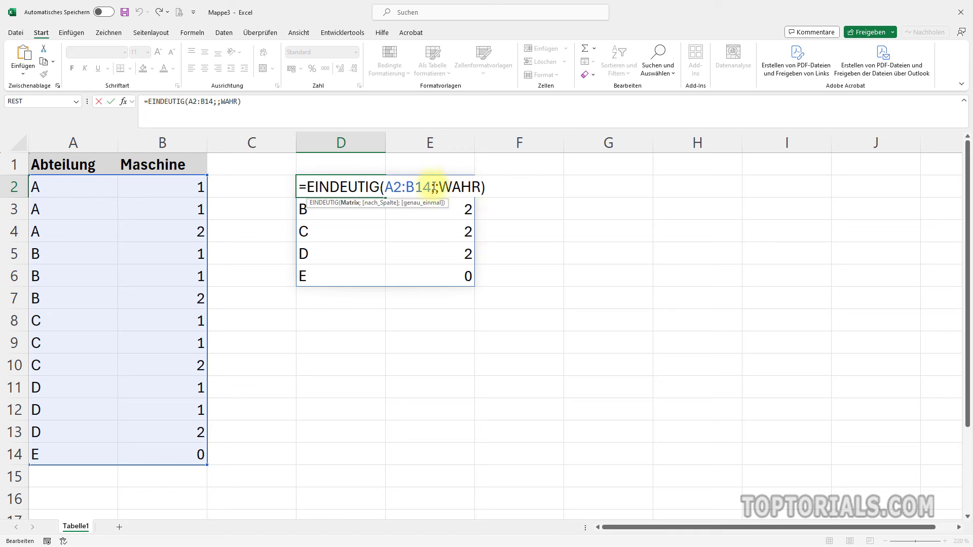
key("Right")
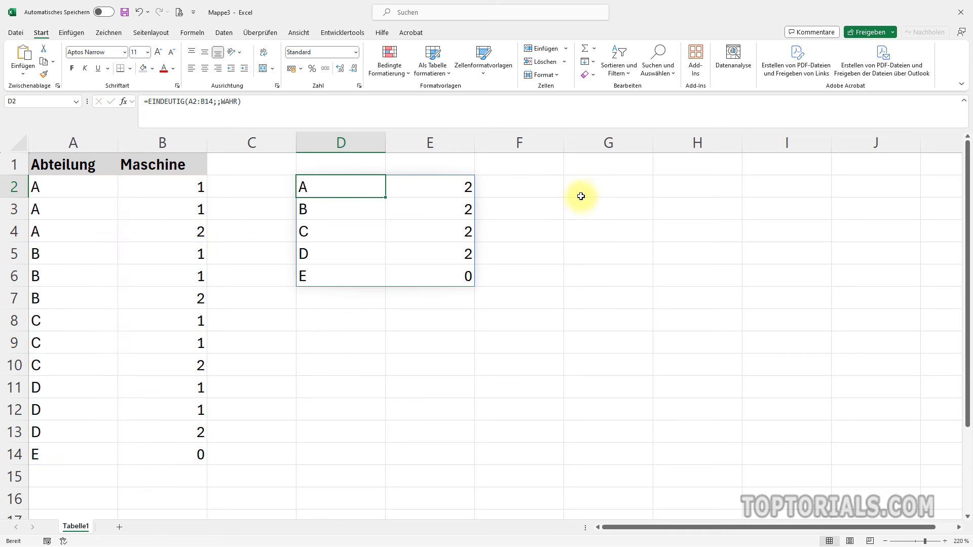
key("Escape")
Enter the headers A, B, C, C across G1:J1.
left_click(582, 166)
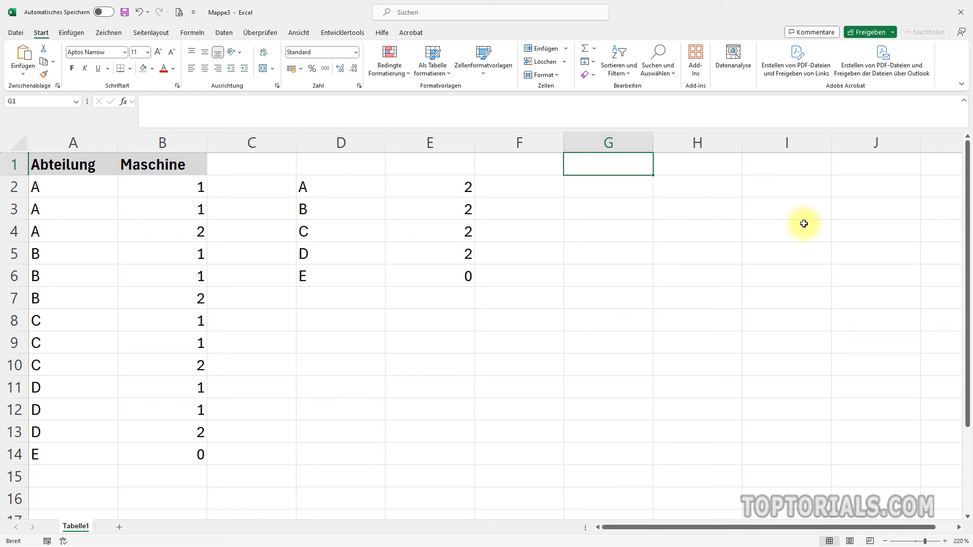
type("A")
key("Tab")
type("B")
key("Tab")
type("C")
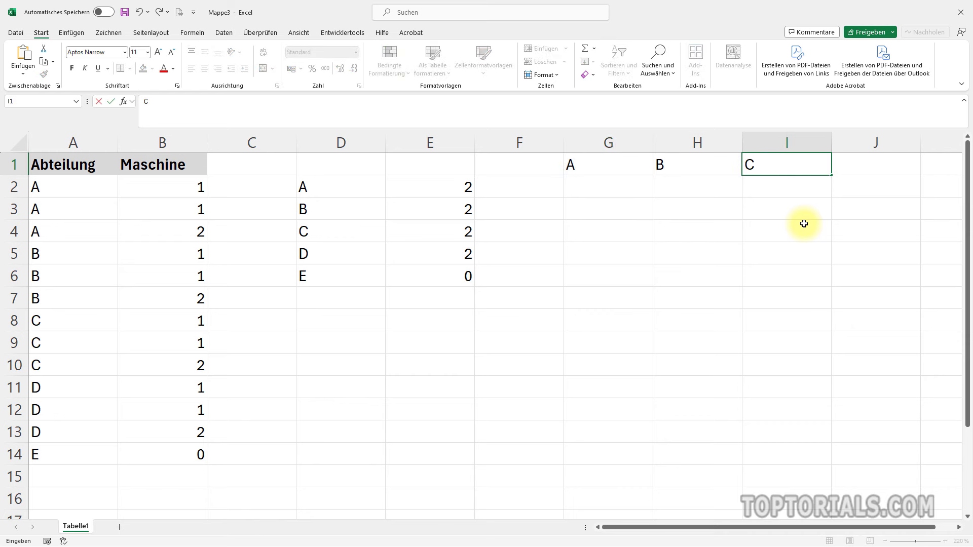
key("Return")
key("Left")
key("Left")
key("Right")
key("Right")
key("Right")
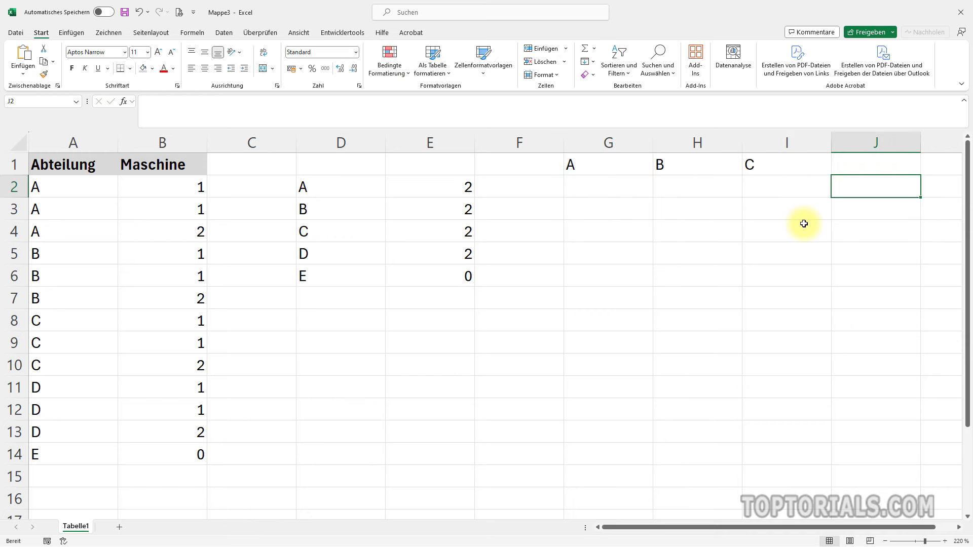
key("Up")
type("C")
key("Return")
key("Left")
key("Left")
key("Left")
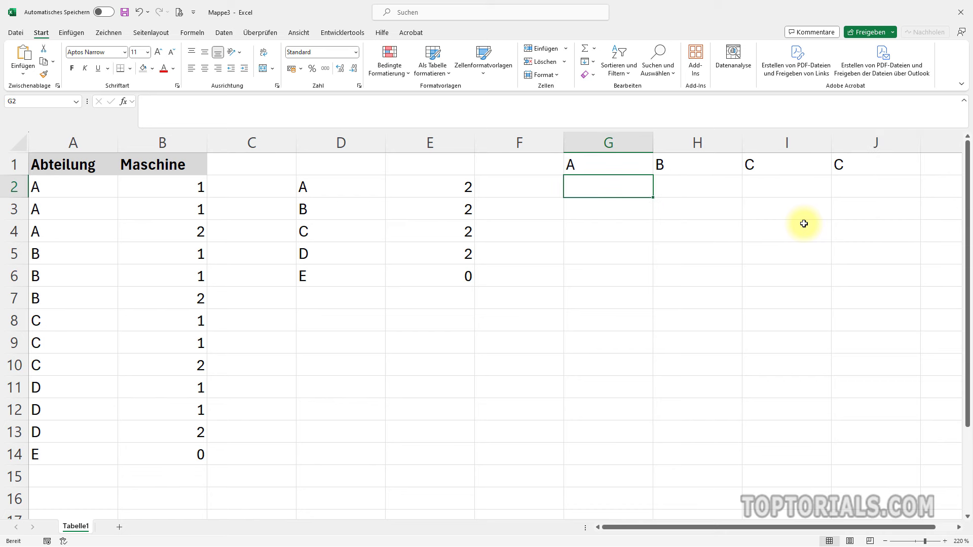
Fill G2:J2 with the values 1, 1, 1, 2, correcting H2 to 1.
type("1")
key("Tab")
type("2")
key("Tab")
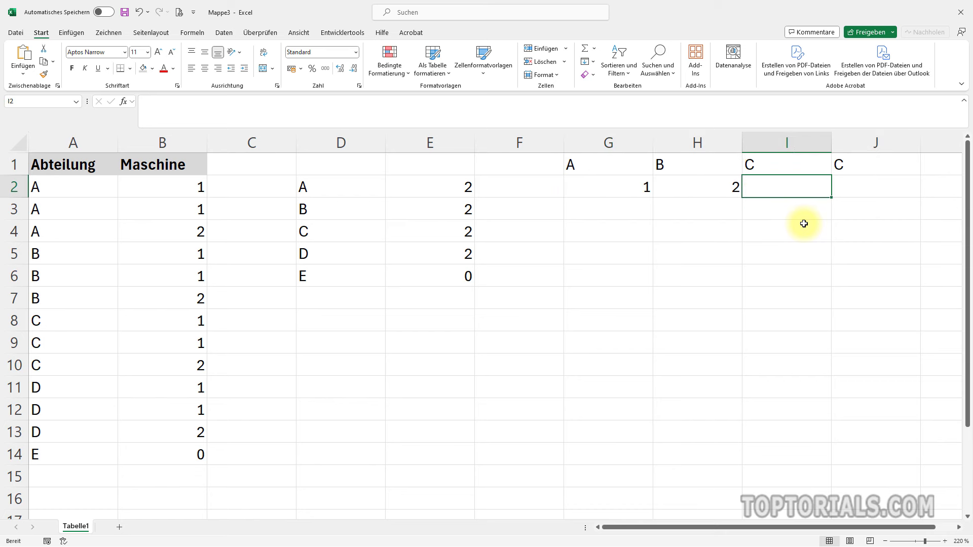
type("1")
key("Tab")
type("2")
key("Left")
key("Left")
type("1")
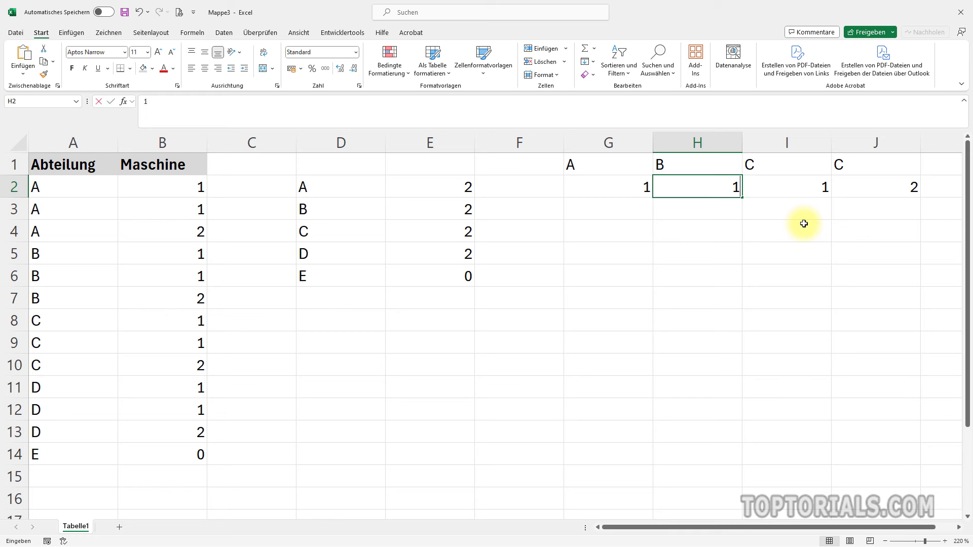
key("Return")
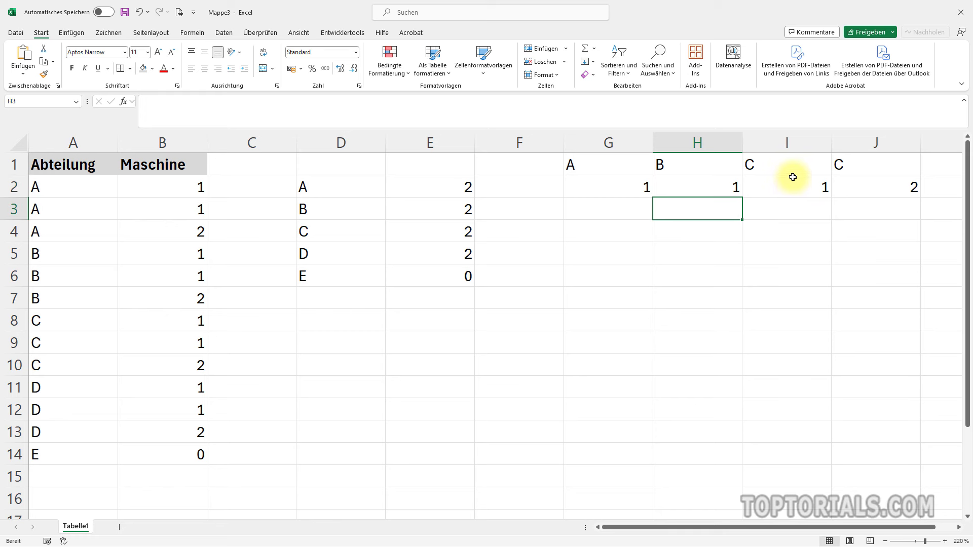
left_click(608, 258)
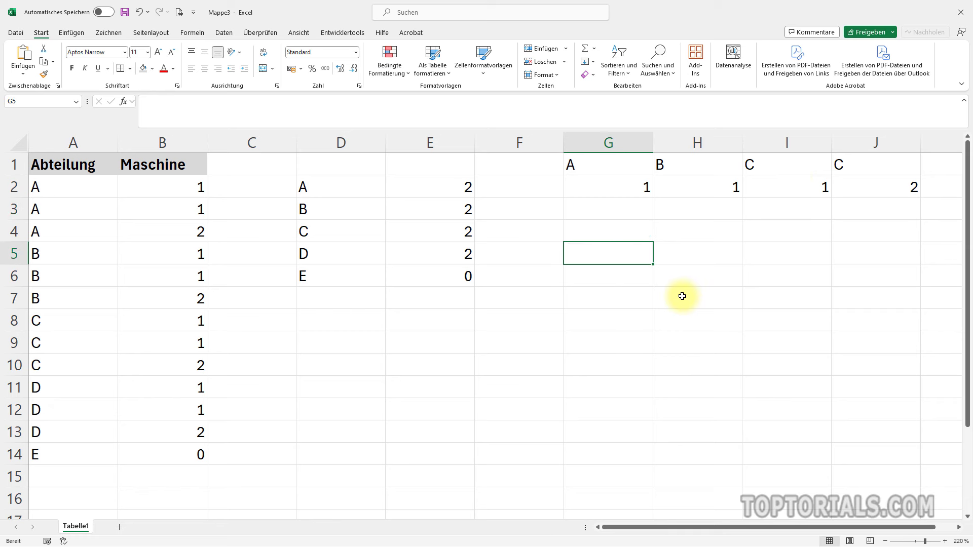
Enter =EINDEUTIG(G1:J1;WAHR) in G5 to spill headers A, B, C across G5:I5.
type("=")
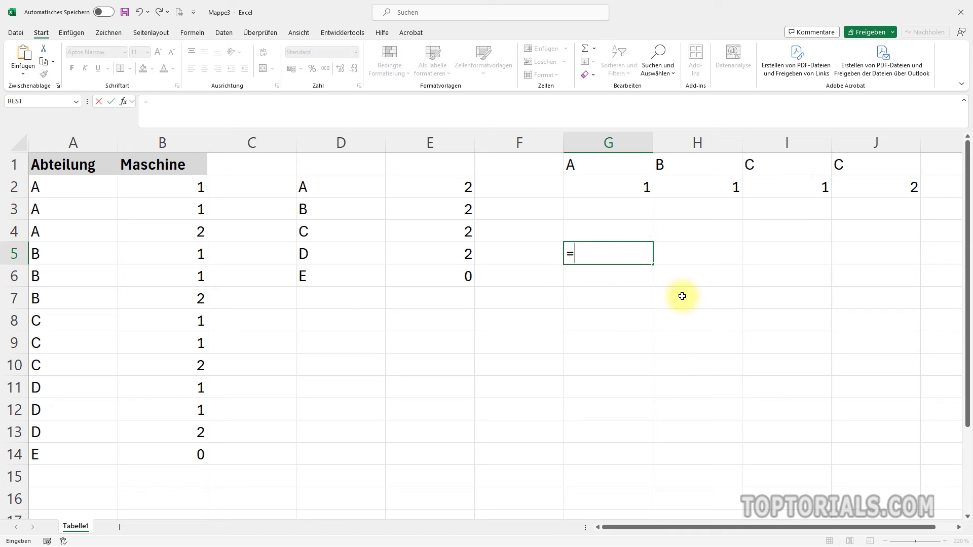
type("ein")
key("Tab")
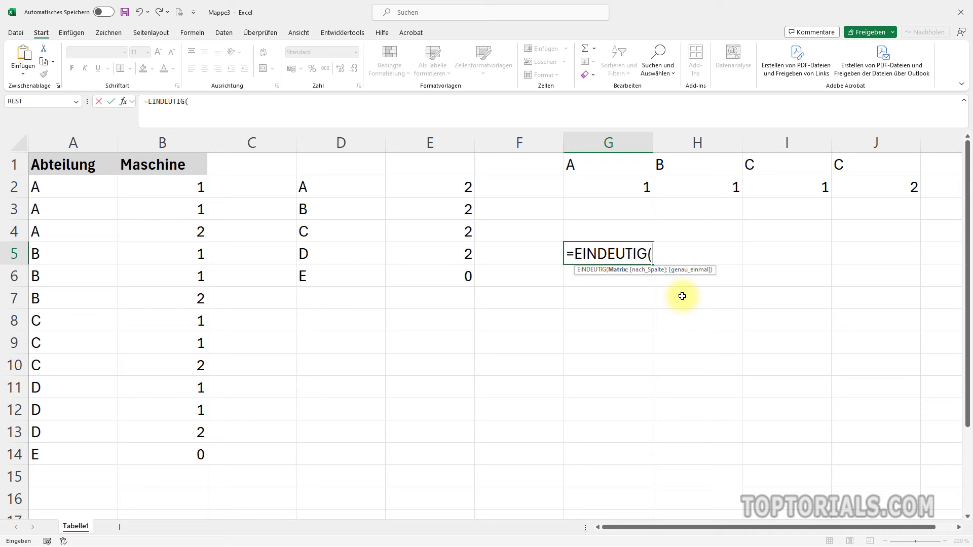
left_click_drag(616, 165, 857, 154)
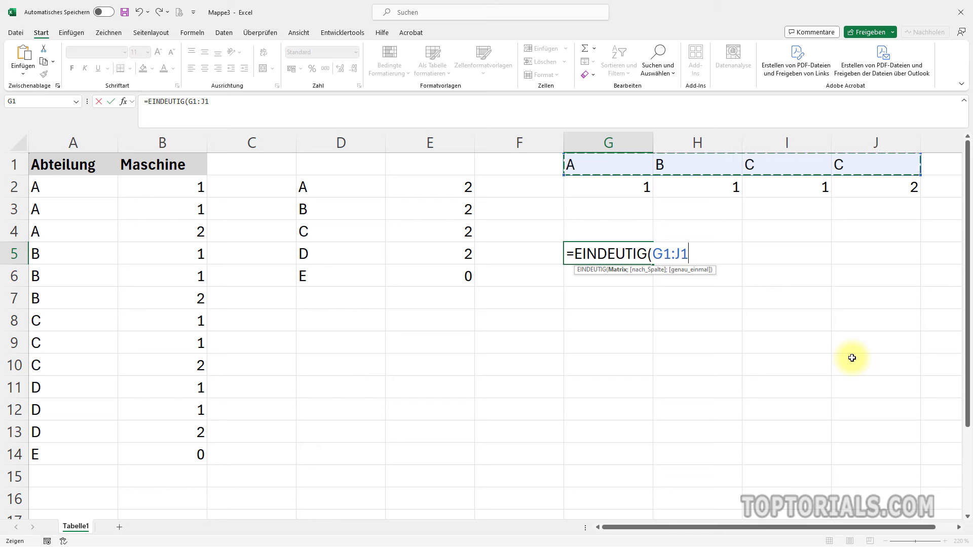
type(";")
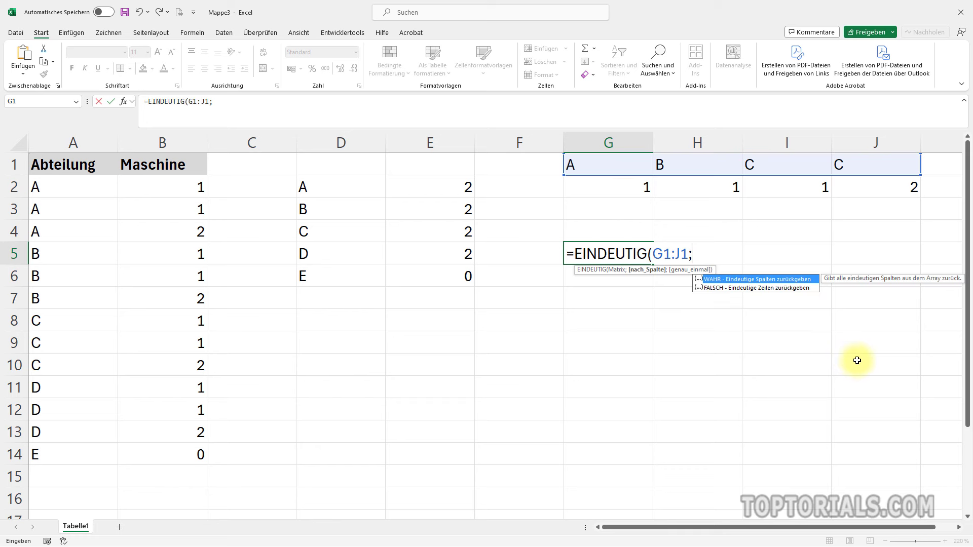
double_click(762, 279)
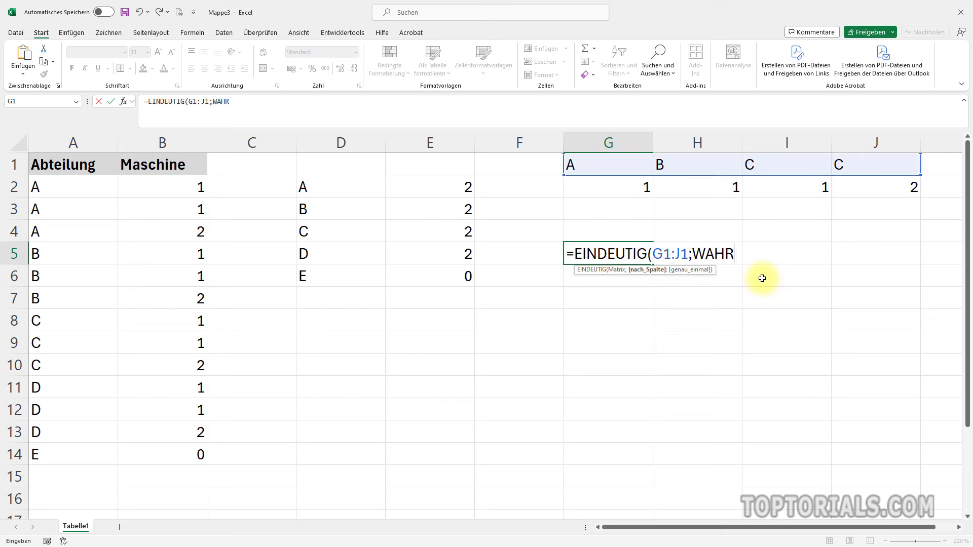
type(")")
key("Return")
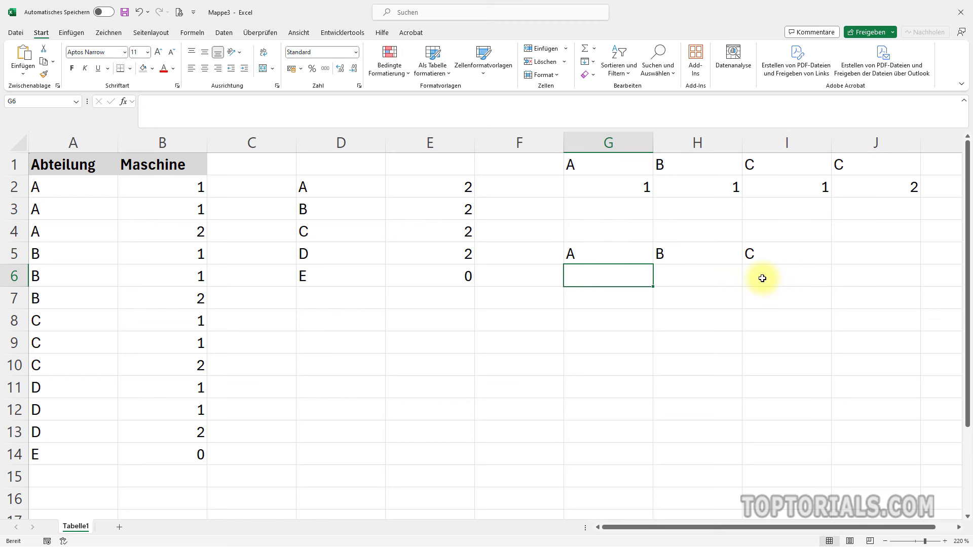
Change the G5 formula's range from G1:J1 to G1:J2, giving =EINDEUTIG(G1:J2;WAHR).
left_click(630, 251)
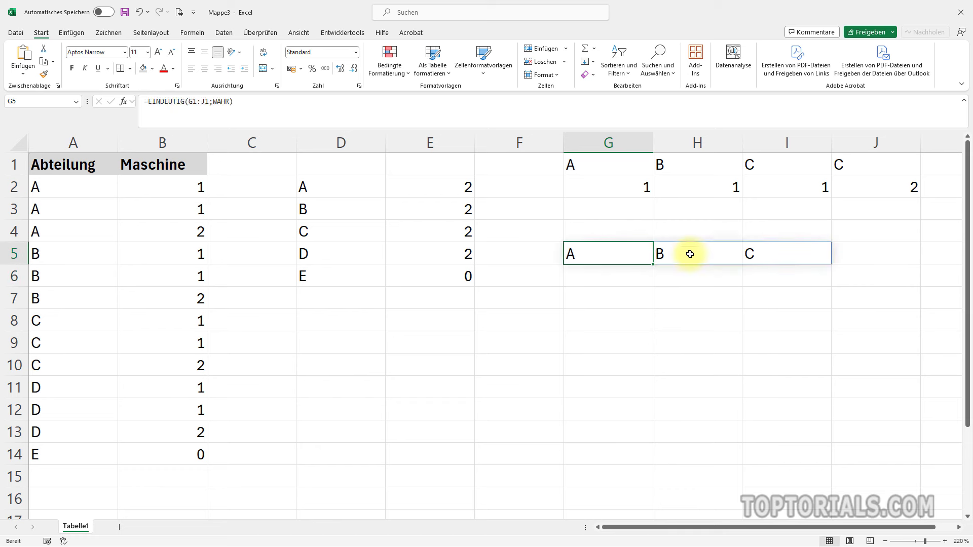
left_click(691, 253)
left_click(762, 248)
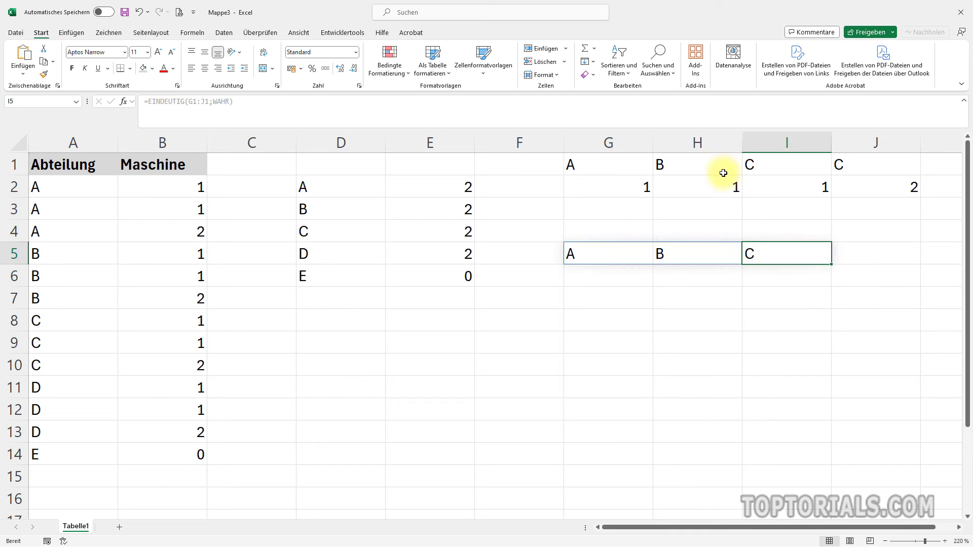
double_click(624, 256)
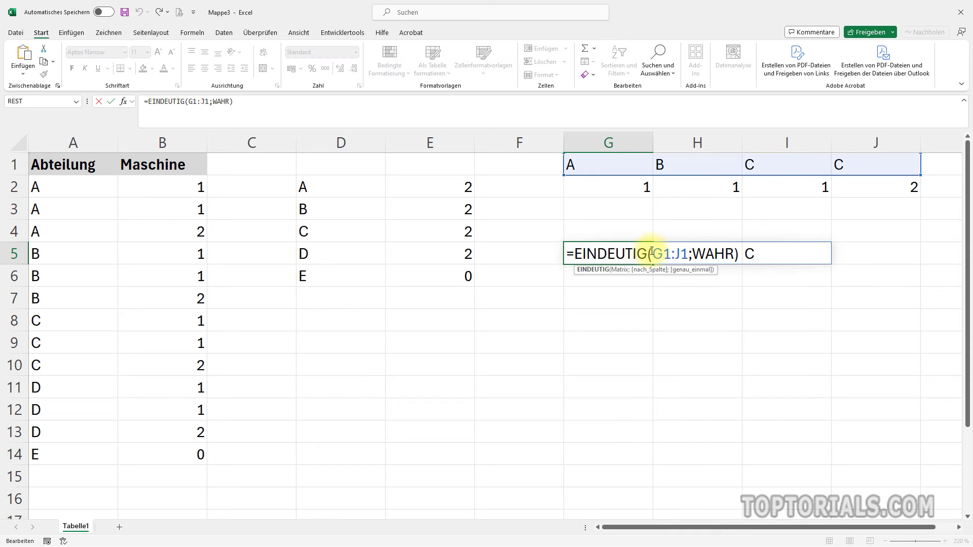
left_click_drag(652, 253, 688, 253)
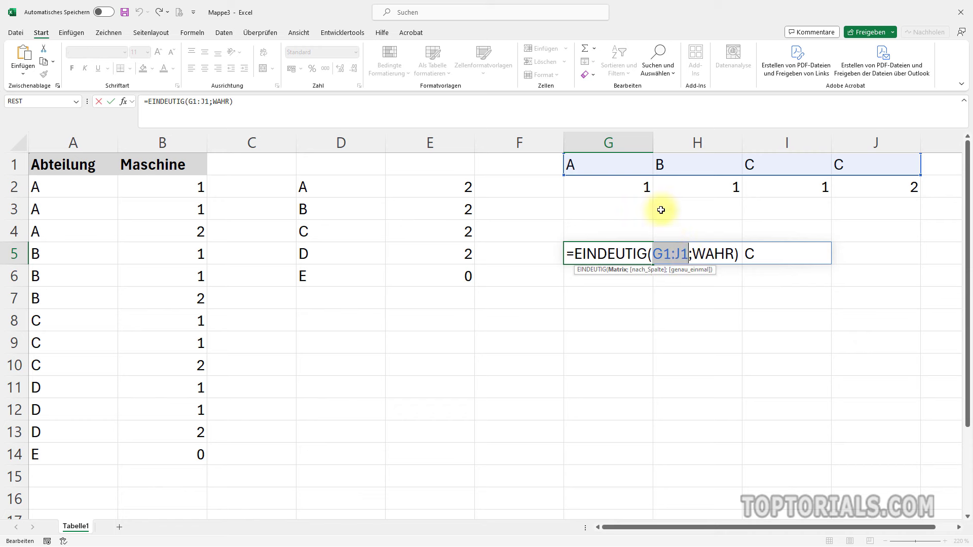
left_click_drag(627, 161, 867, 186)
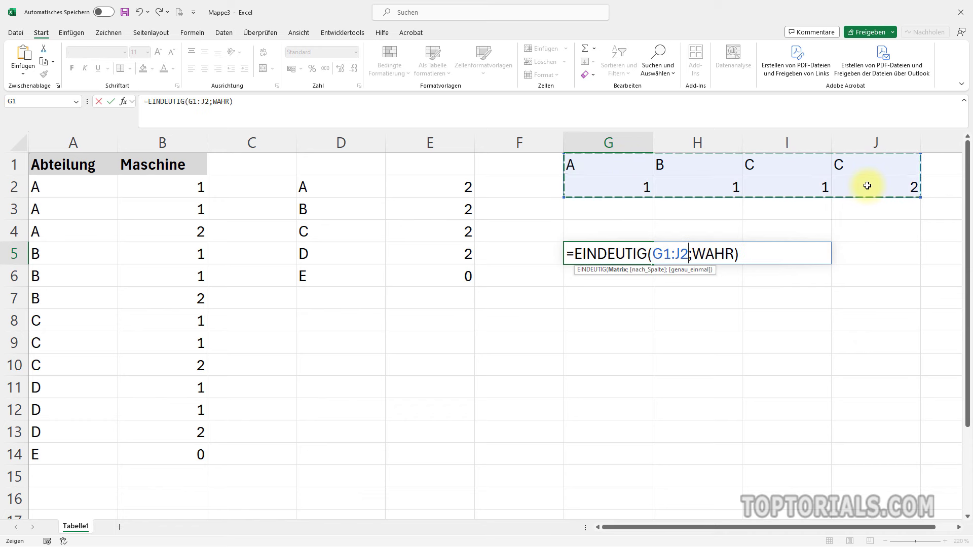
key("Return")
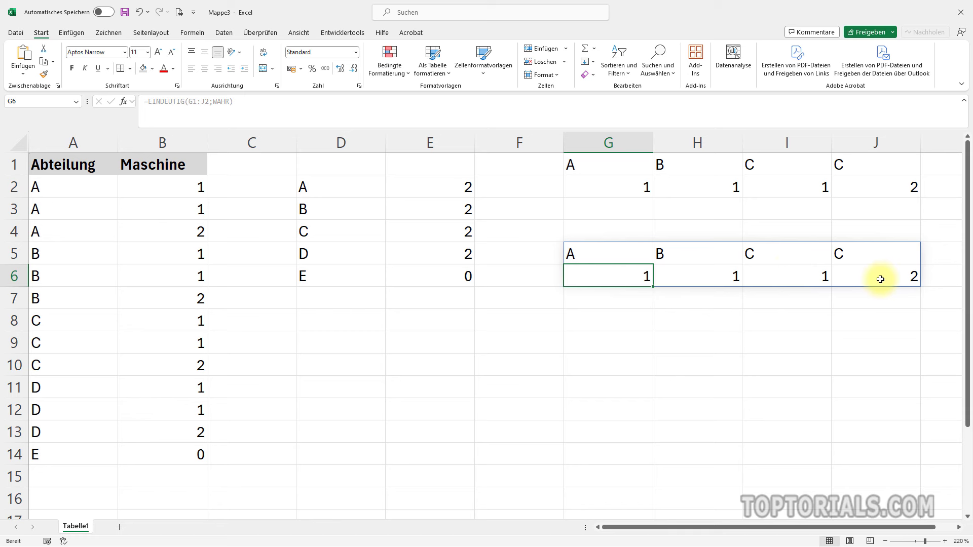
Review the four spilled columns A 1, B 1, C 1, C 2 across G5:J6.
left_click_drag(858, 254, 862, 277)
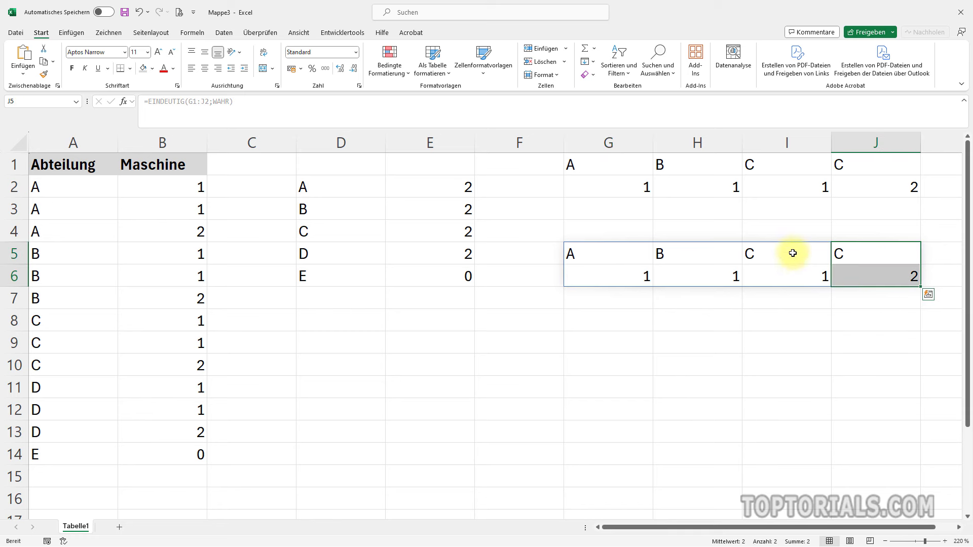
left_click_drag(792, 253, 800, 274)
left_click_drag(709, 254, 707, 276)
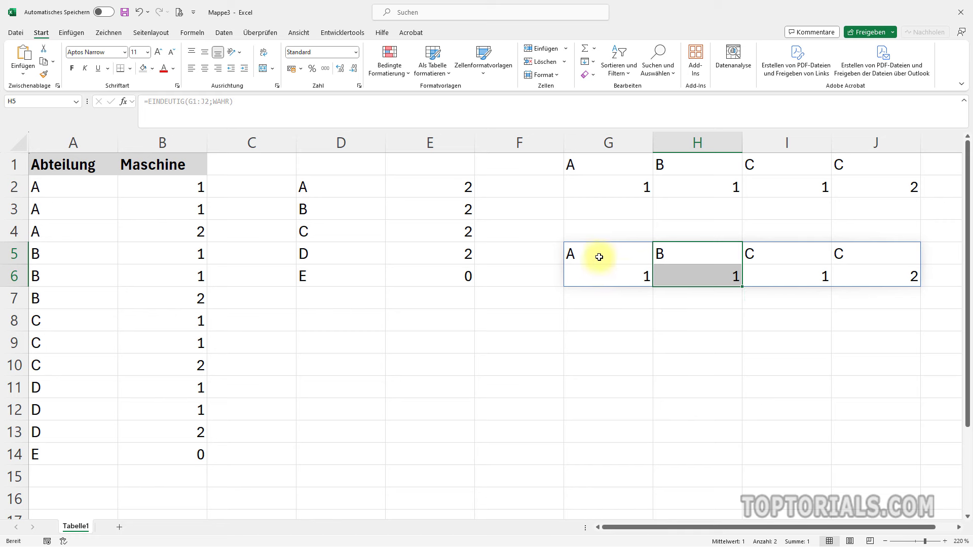
left_click_drag(599, 257, 597, 272)
left_click(649, 245)
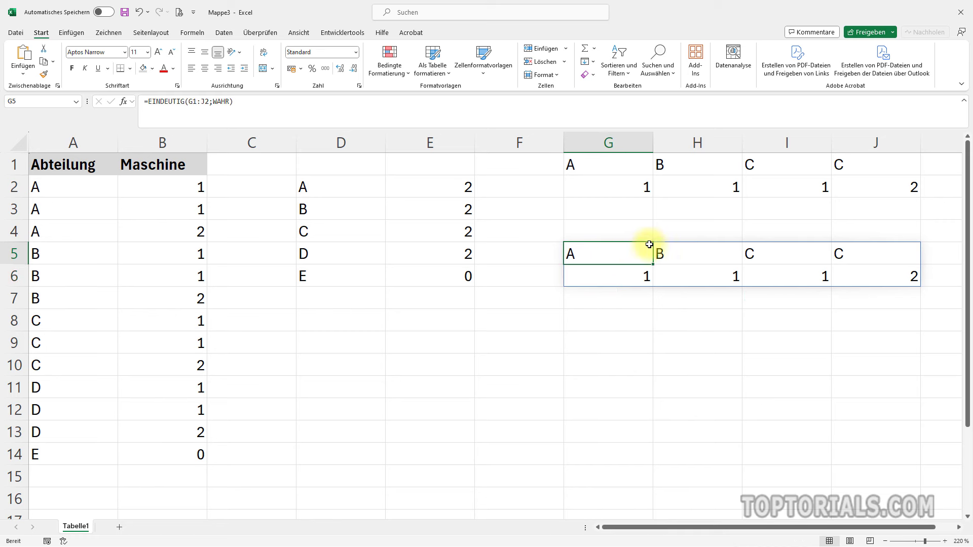
left_click(868, 189)
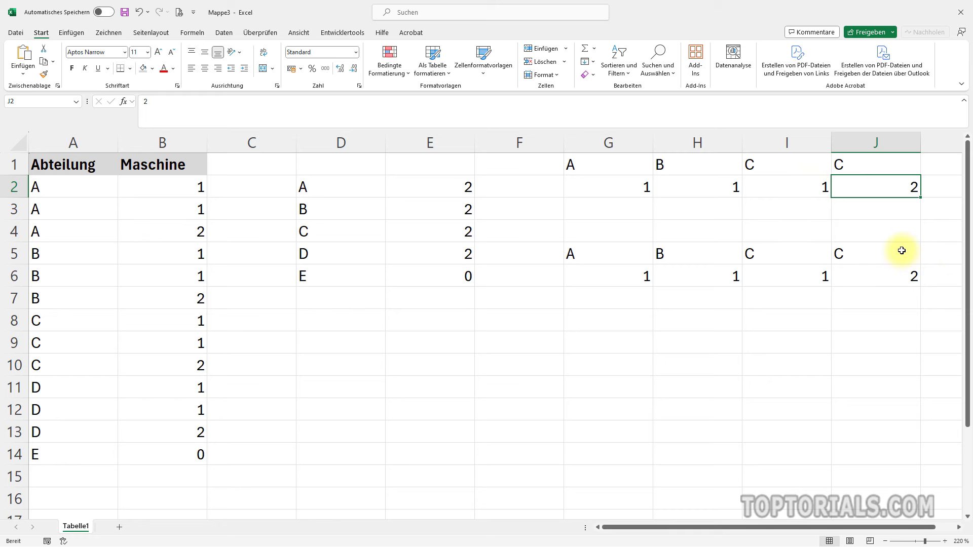
Set J2 to 1 and header H1 to C, shrinking G5's result to A/1 and C/1.
type("1")
key("Return")
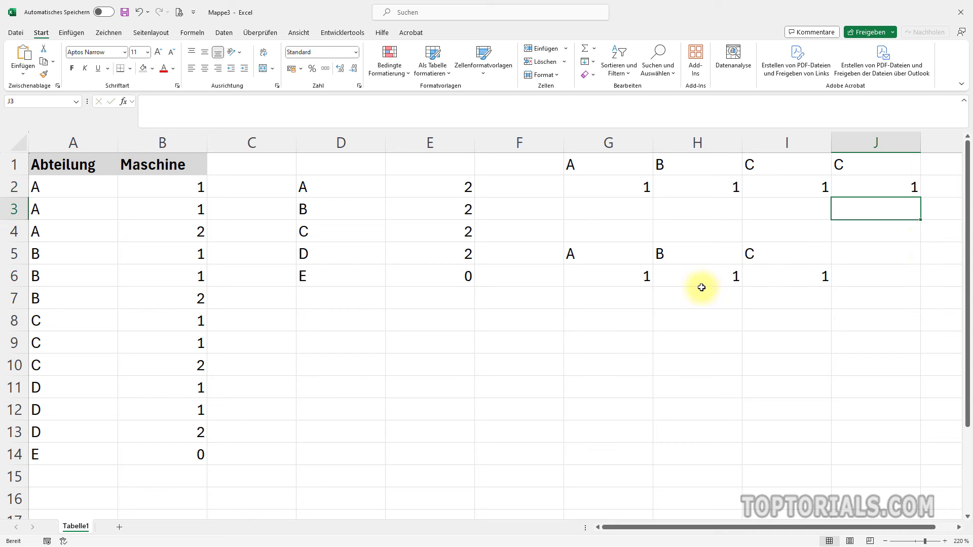
left_click(681, 169)
type("C")
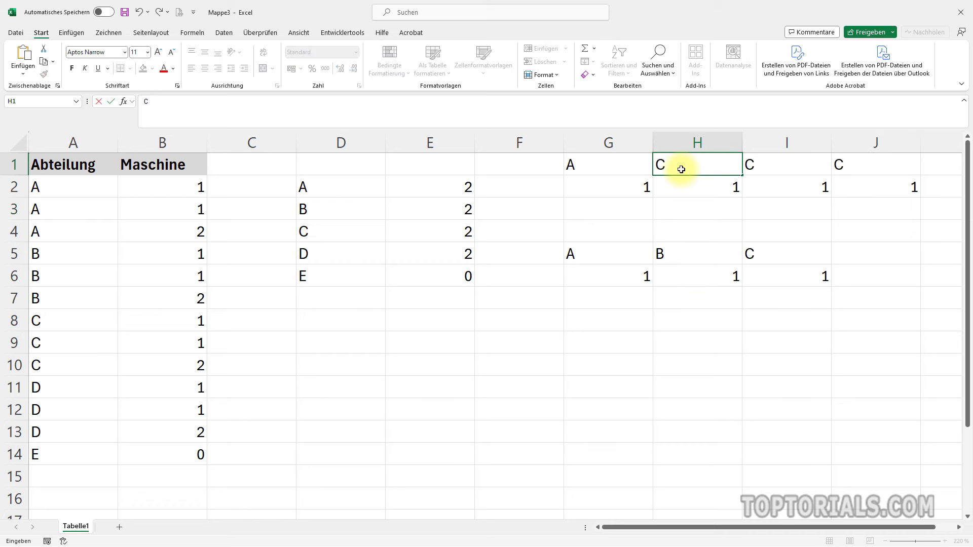
key("Return")
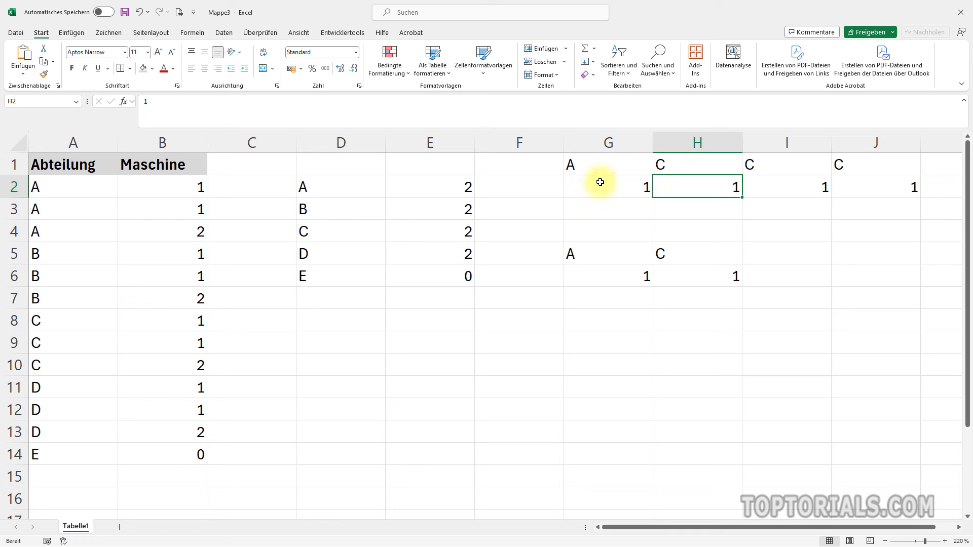
Extend G5 to =EINDEUTIG(G1:J2;WAHR;WAHR) so only the column A 1 remains.
double_click(606, 253)
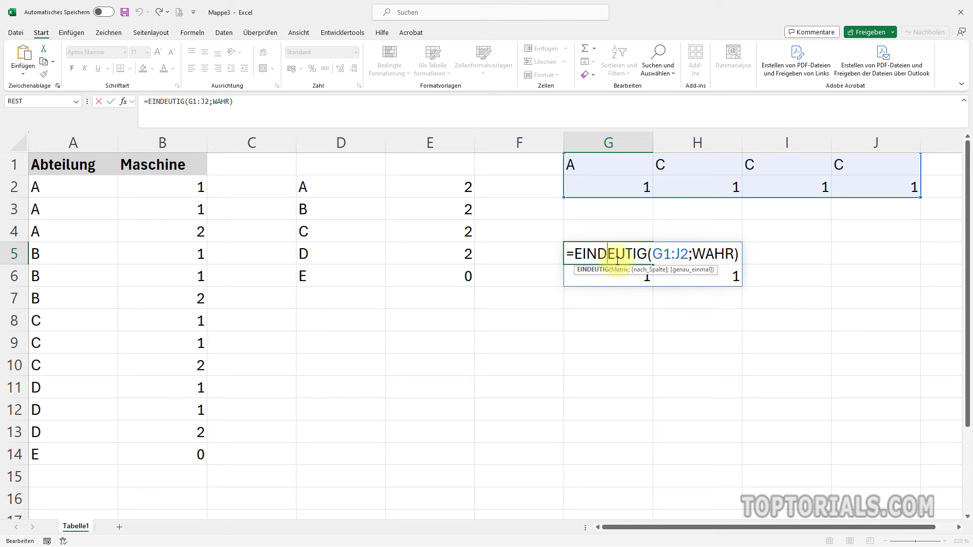
left_click(736, 253)
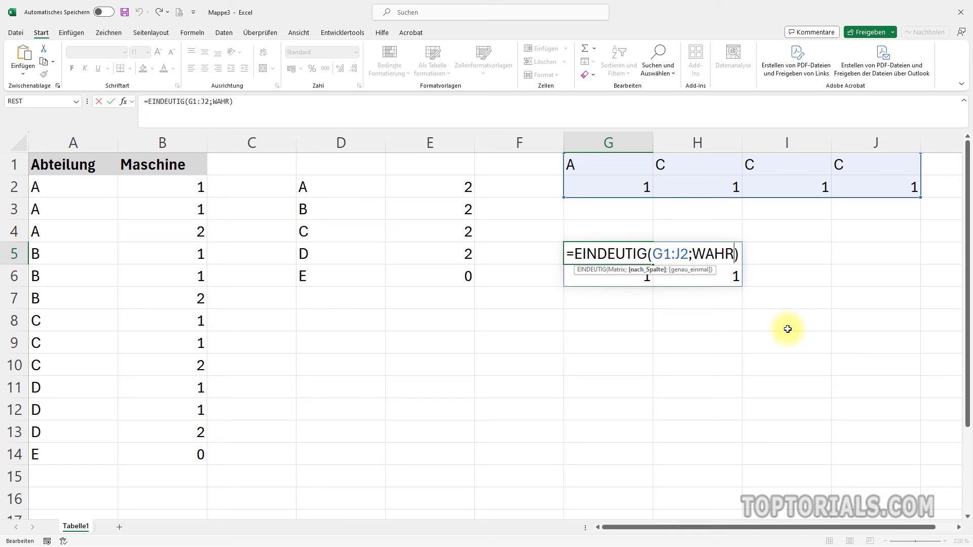
type(";")
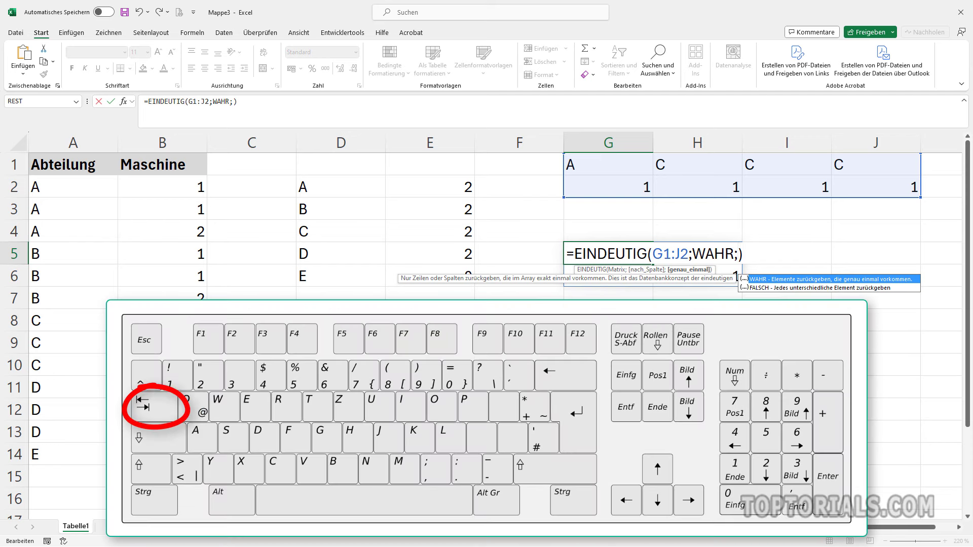
key("Tab")
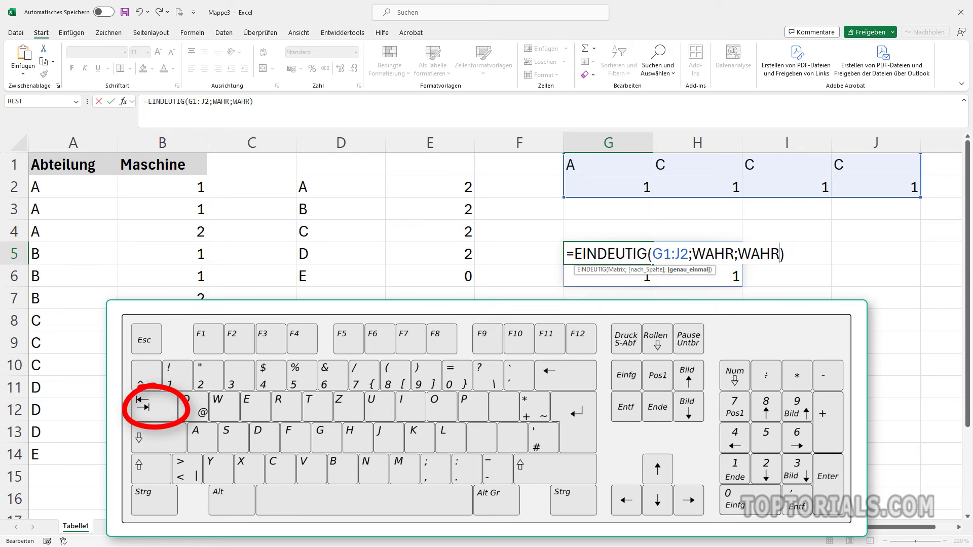
key("Return")
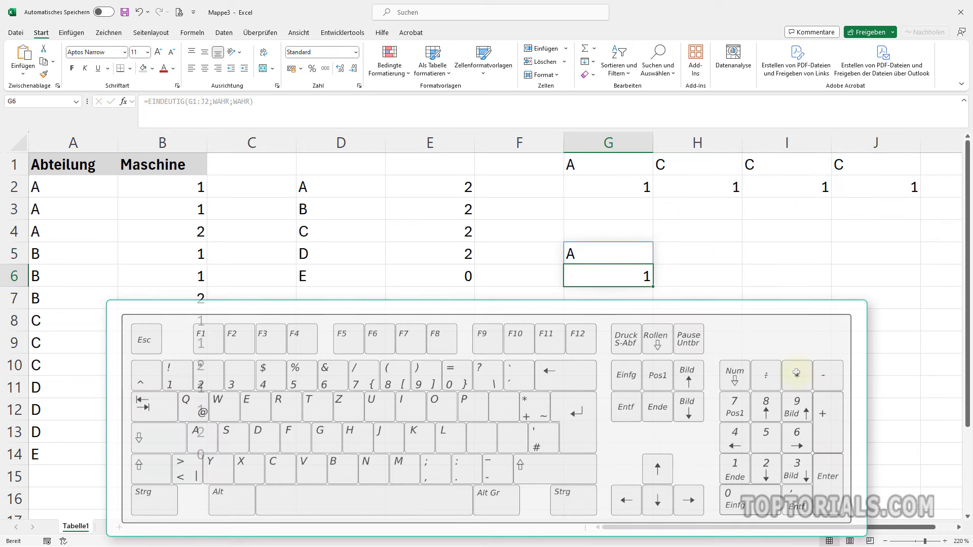
left_click_drag(600, 256, 619, 276)
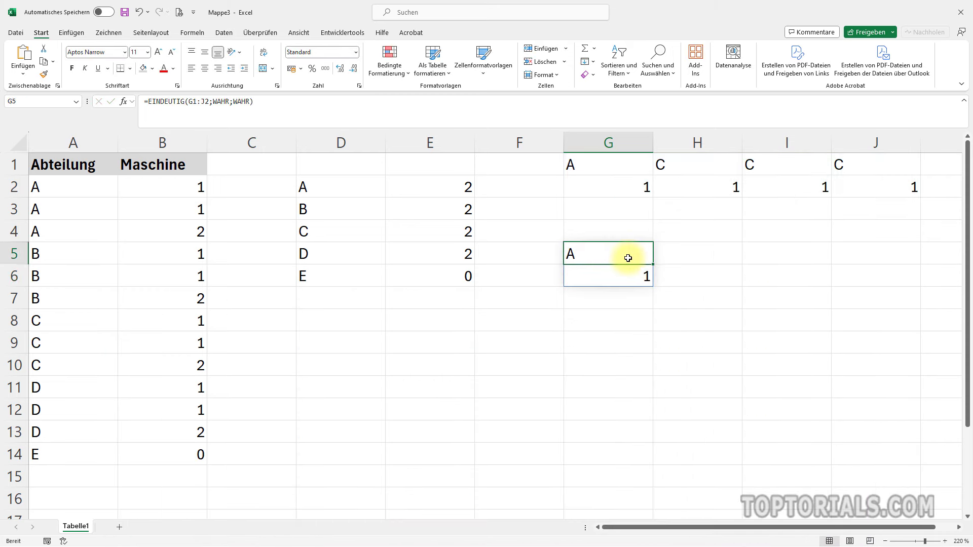
left_click_drag(626, 165, 627, 187)
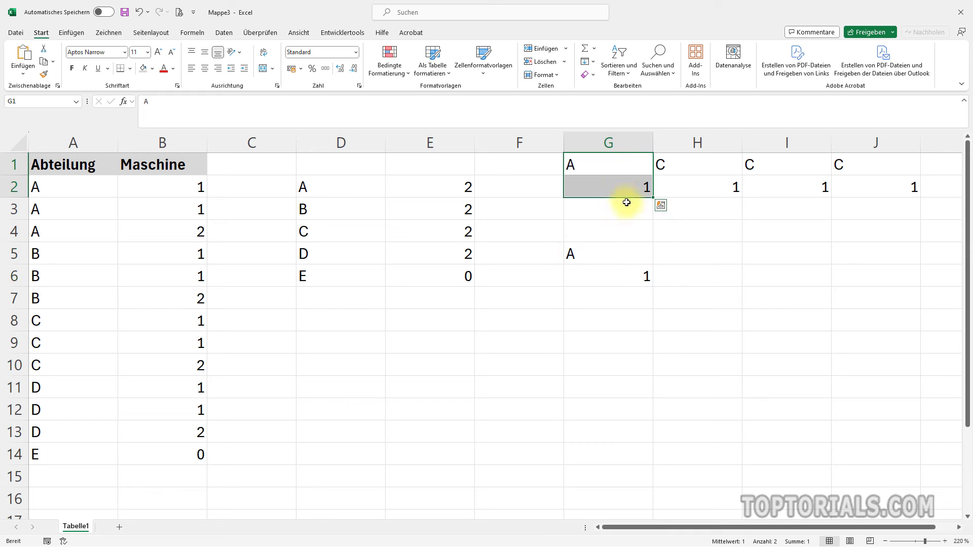
left_click(627, 253)
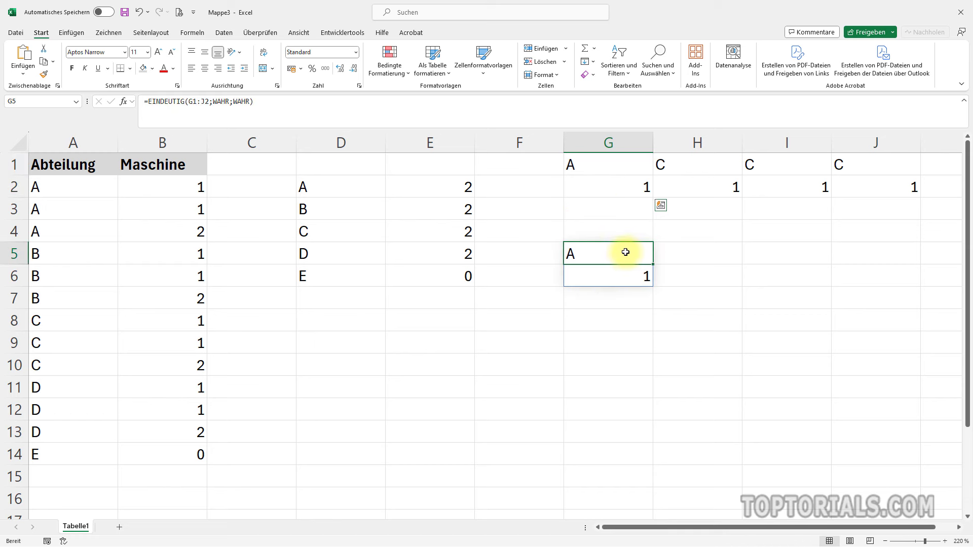